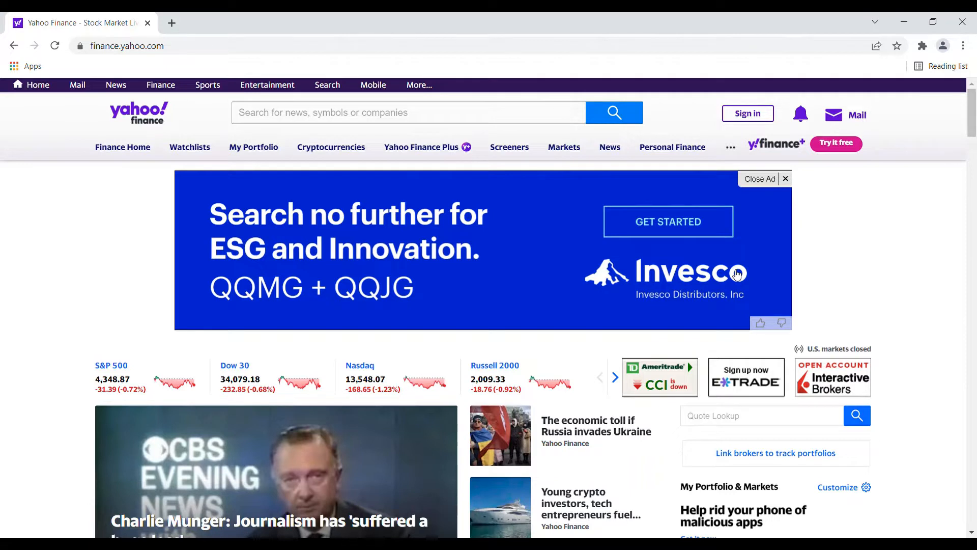
# - Open the Equity Screener and view the regions available for its Region filter
pyautogui.moveTo(510, 151)
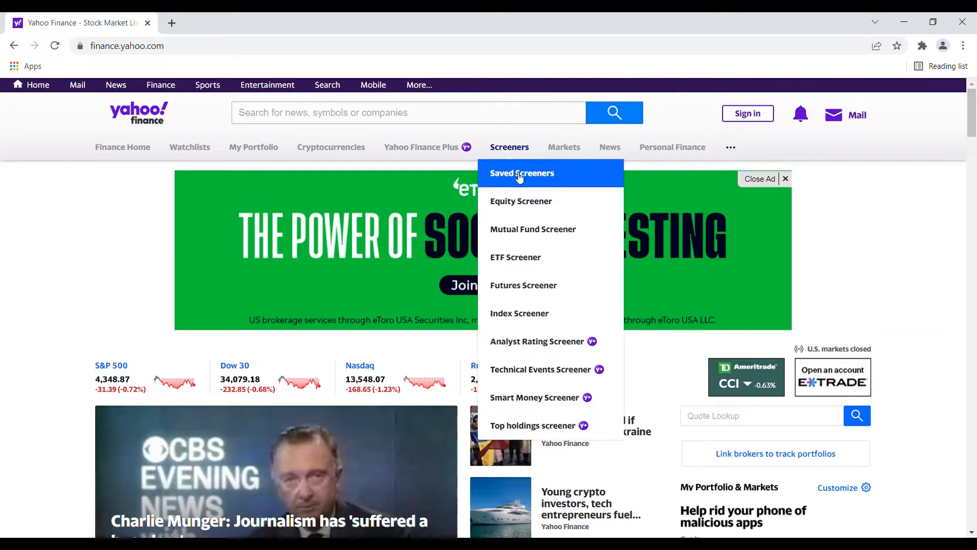
pyautogui.click(549, 205)
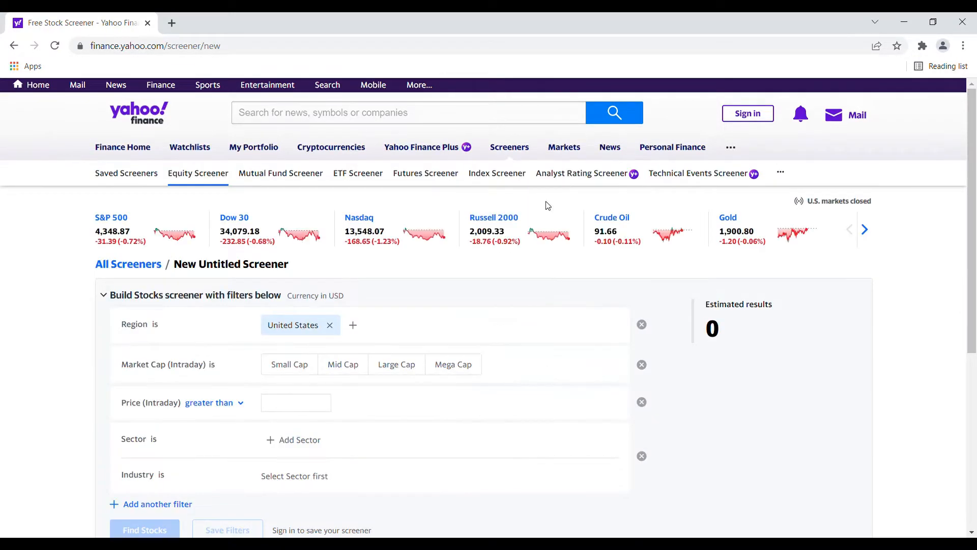
pyautogui.scroll(-4, 745, 264)
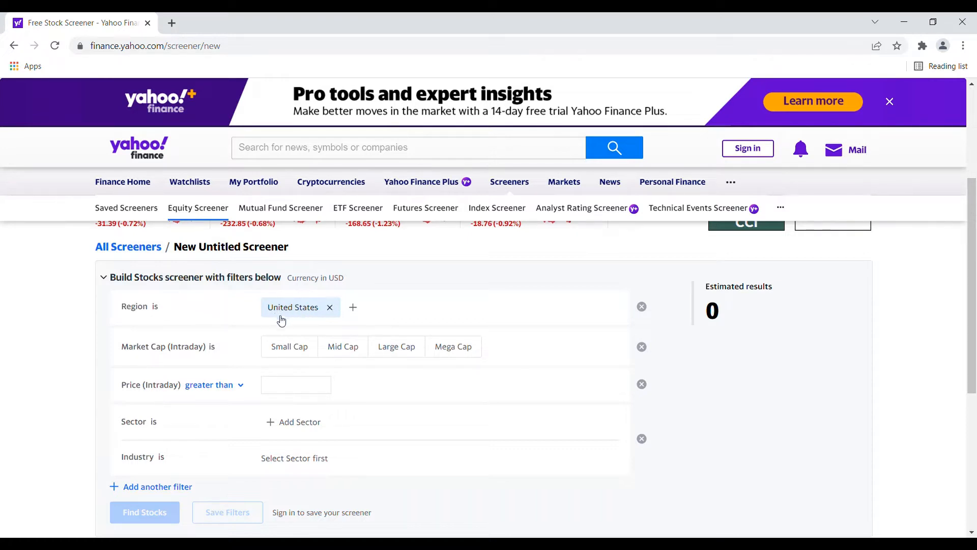
pyautogui.click(354, 311)
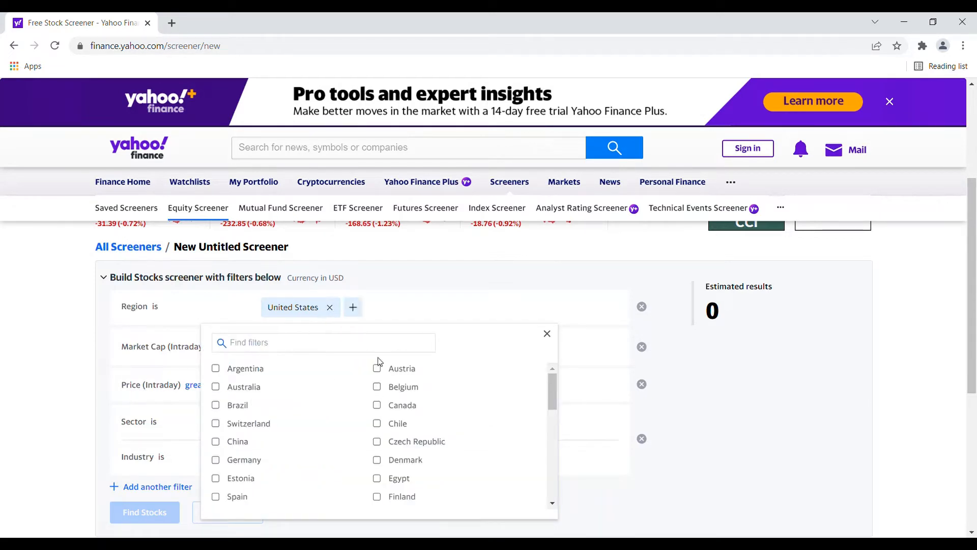
pyautogui.click(355, 309)
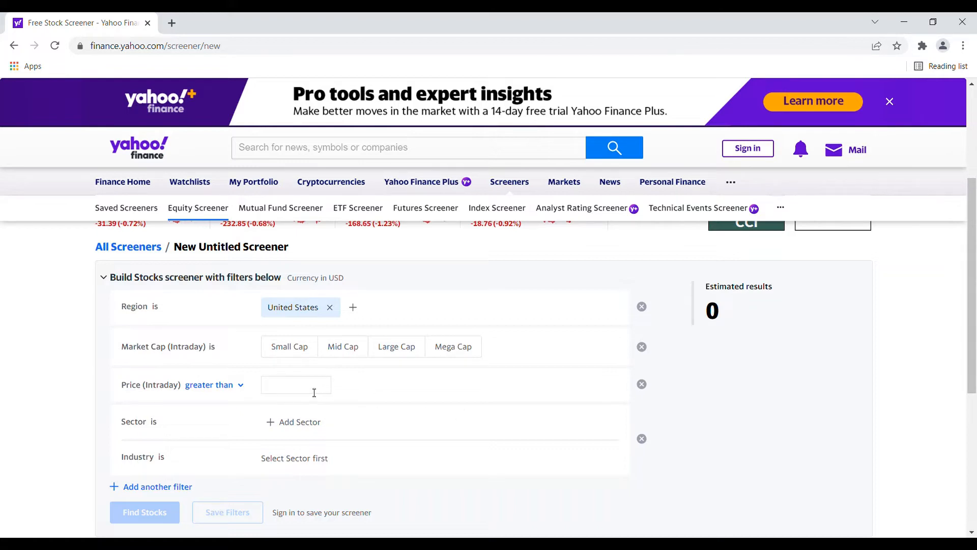
# - Add the Basic Materials sector to the stock screener's Sector filter
pyautogui.scroll(-1, 314, 392)
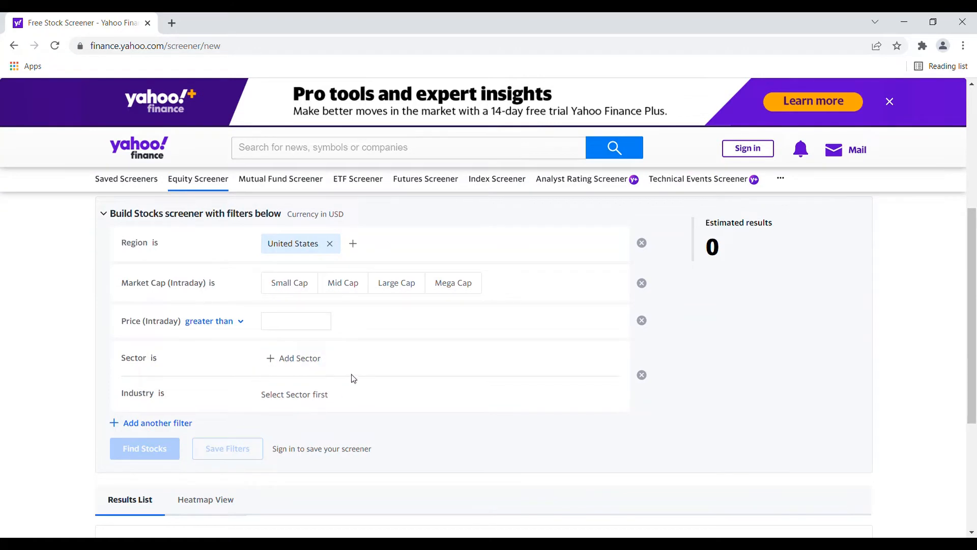
pyautogui.click(288, 366)
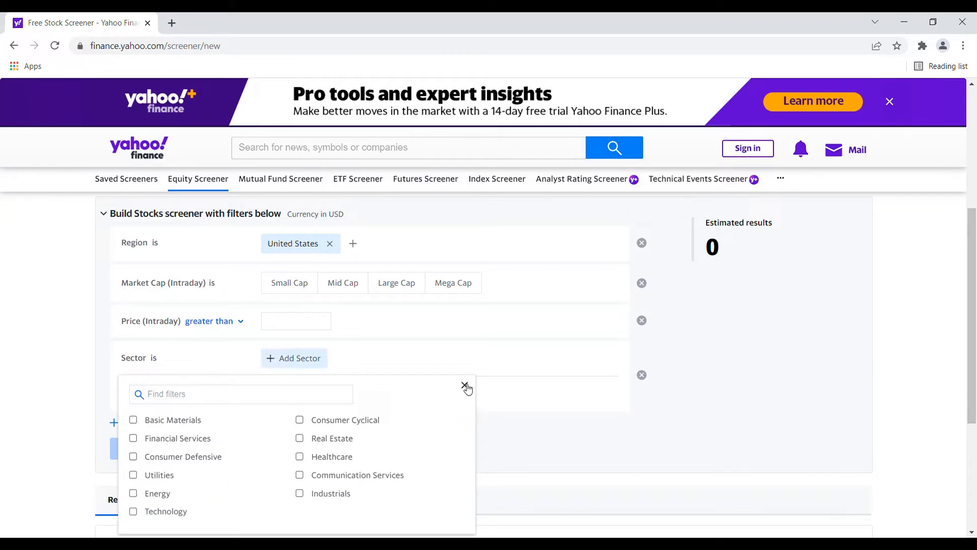
pyautogui.click(178, 425)
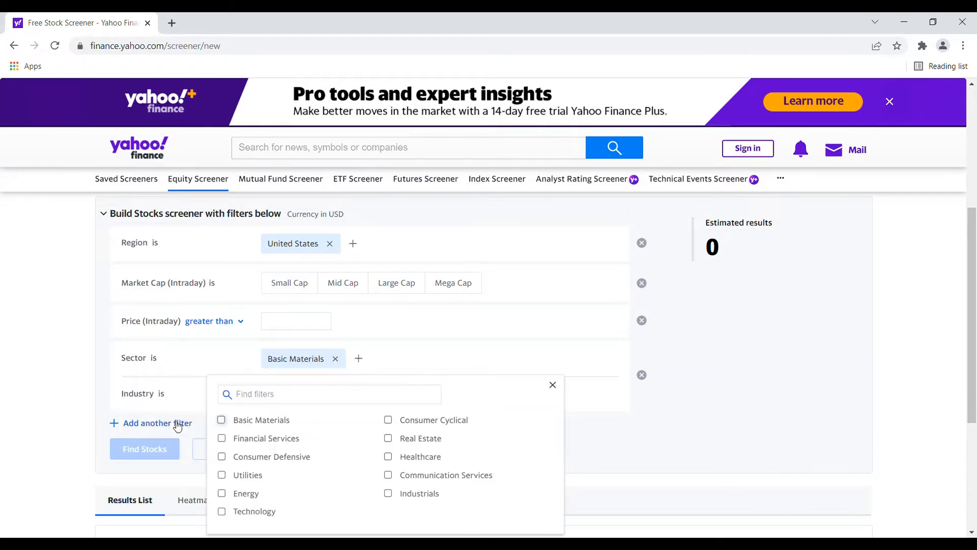
pyautogui.click(555, 387)
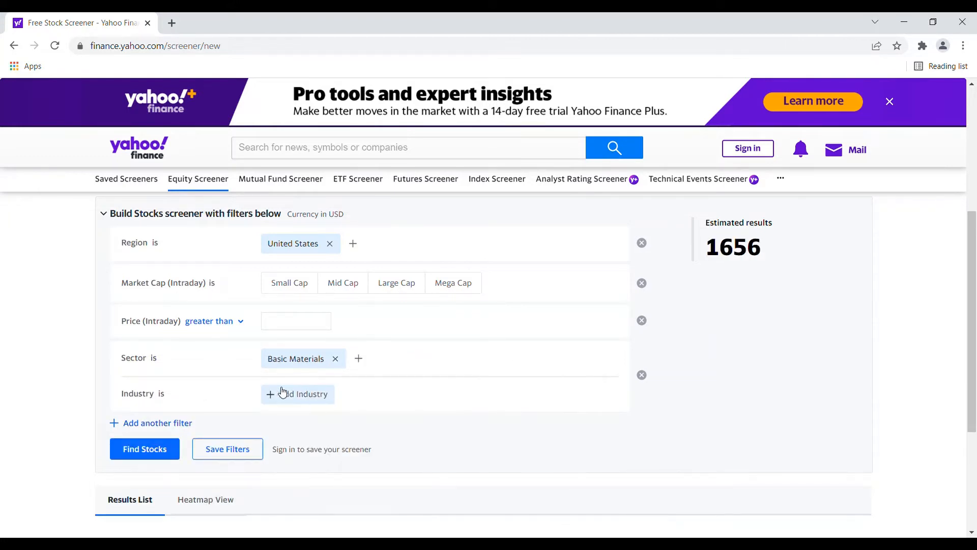
# - Add Aluminum to the screener's Industry filter
pyautogui.click(309, 400)
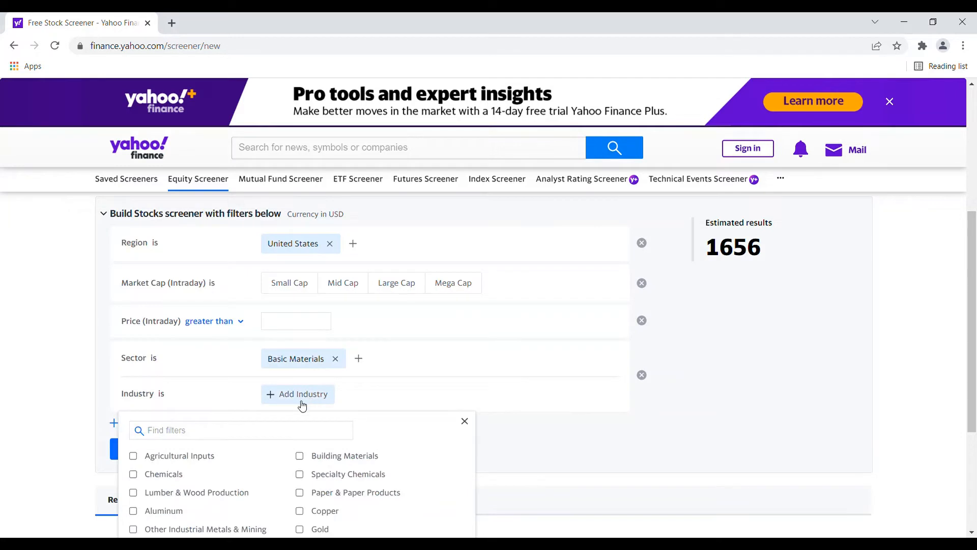
pyautogui.scroll(-1, 306, 402)
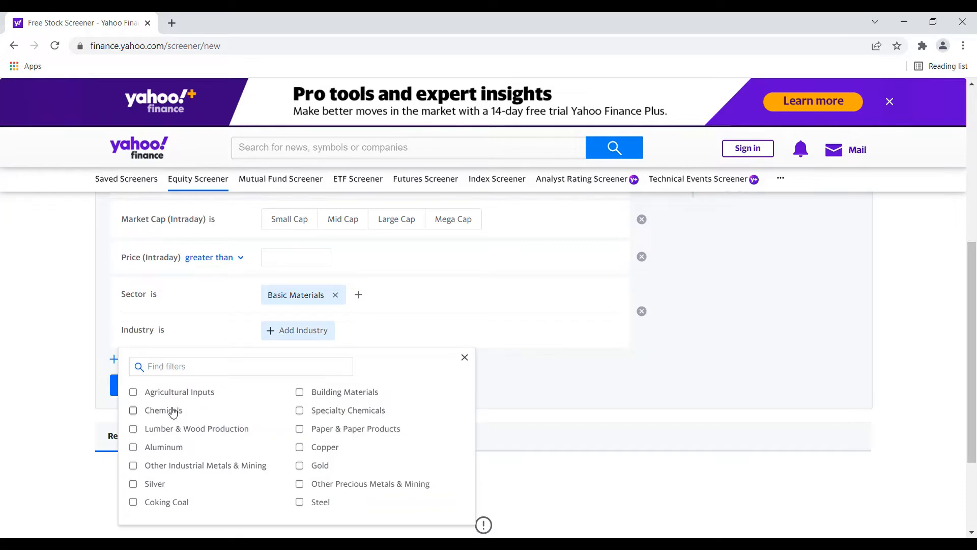
pyautogui.click(165, 448)
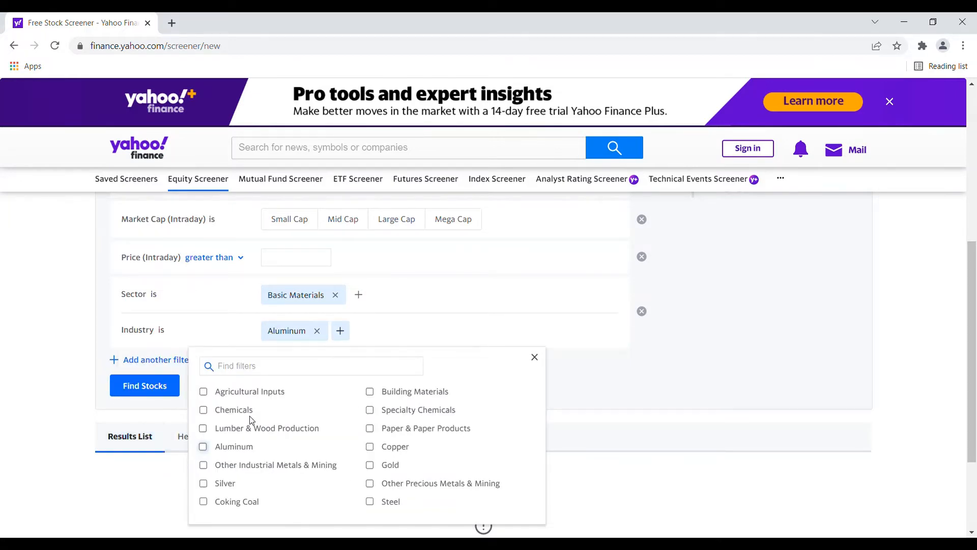
pyautogui.click(534, 357)
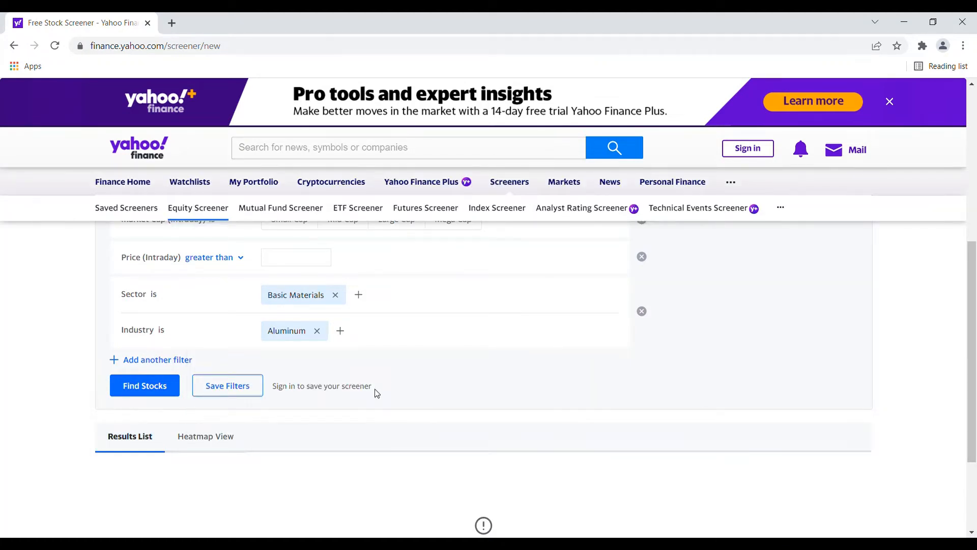
# - Examine the additional screener filters by category, from Morningstar Rating and Popular Filters down to Cash Flow and ESG Scores
pyautogui.click(144, 363)
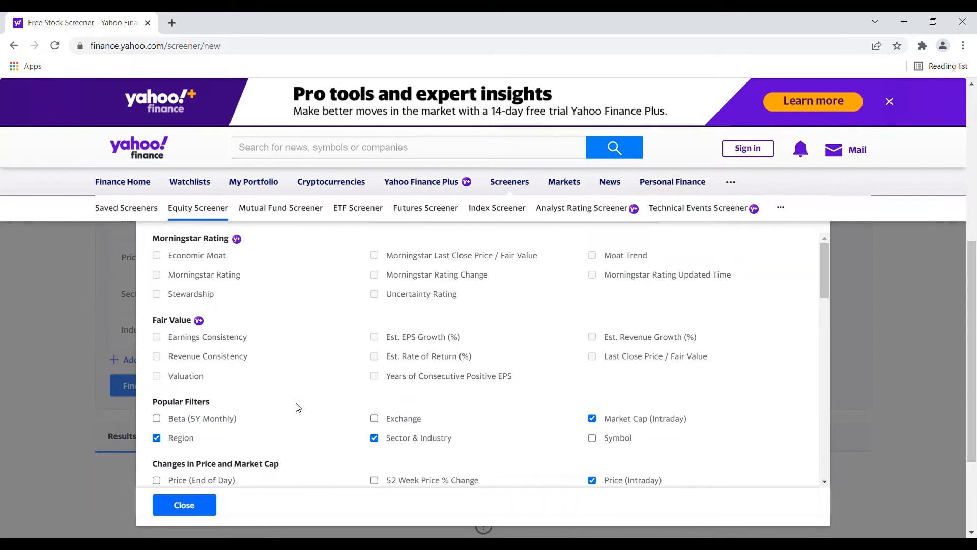
pyautogui.scroll(-1, 280, 388)
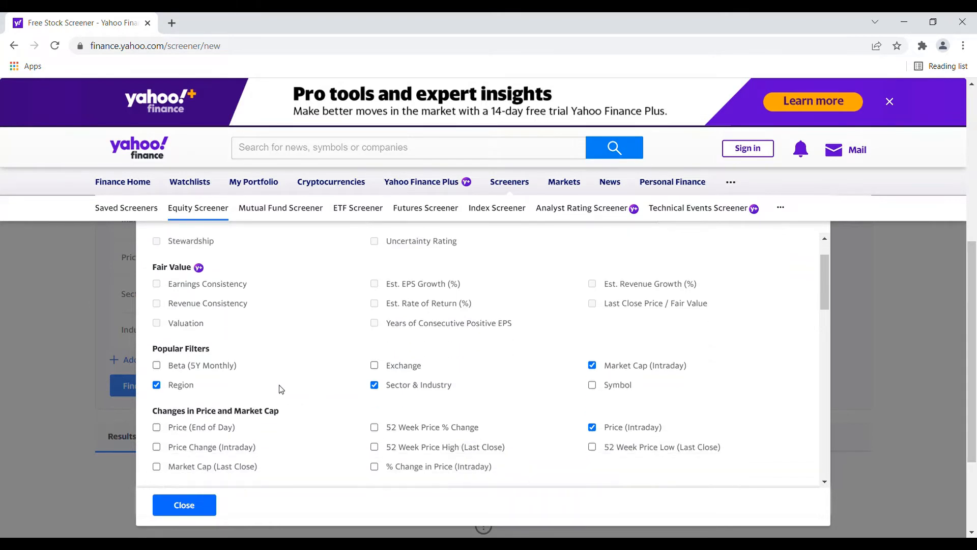
pyautogui.scroll(1, 279, 388)
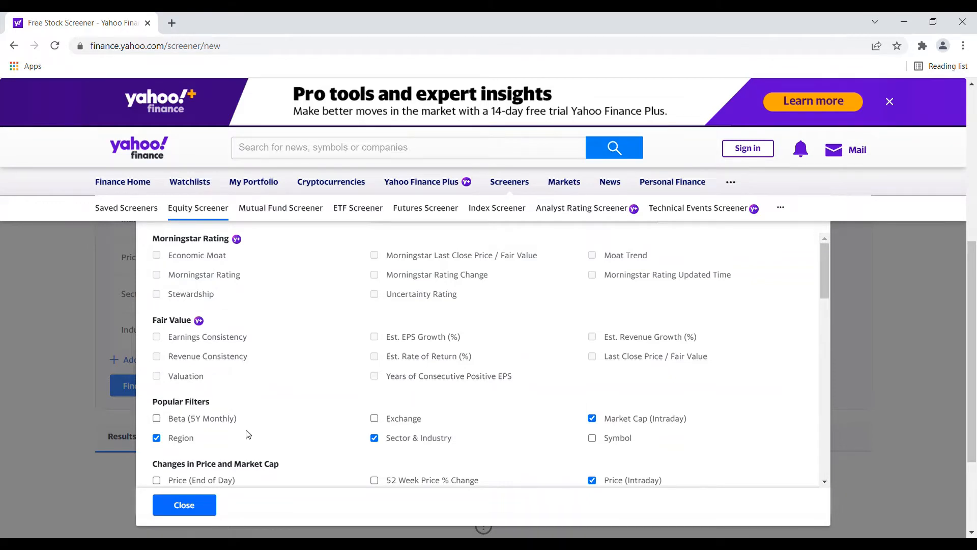
pyautogui.scroll(-2, 244, 435)
pyautogui.scroll(-1, 256, 434)
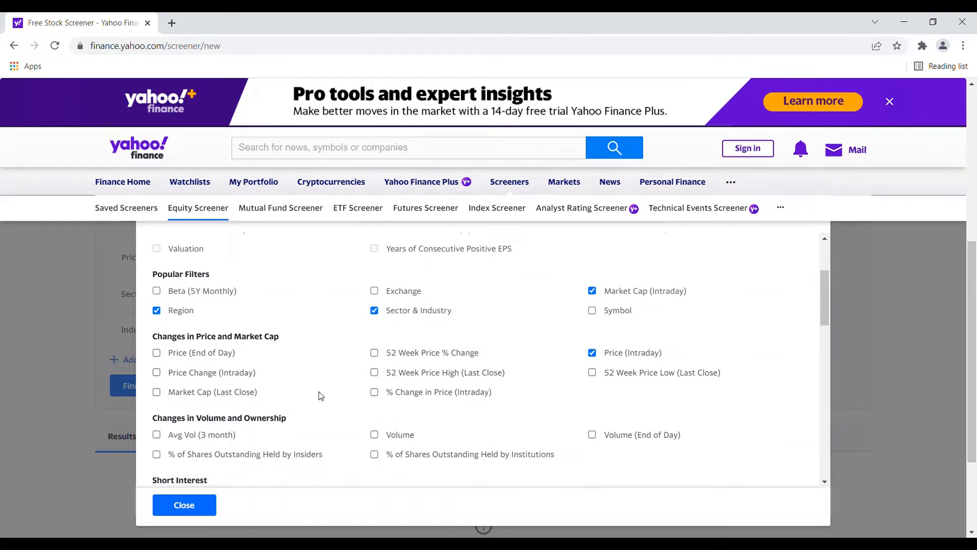
pyautogui.scroll(-1, 302, 392)
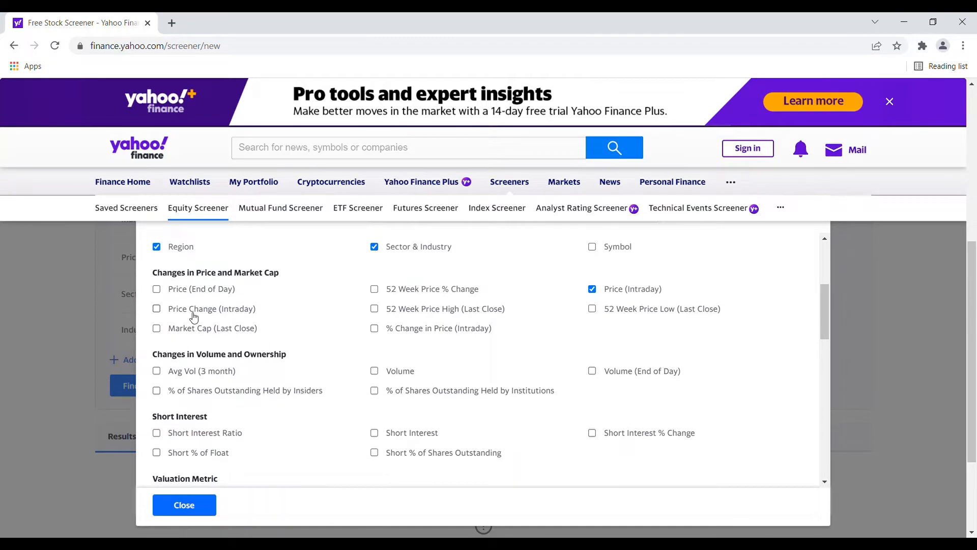
pyautogui.scroll(-1, 297, 363)
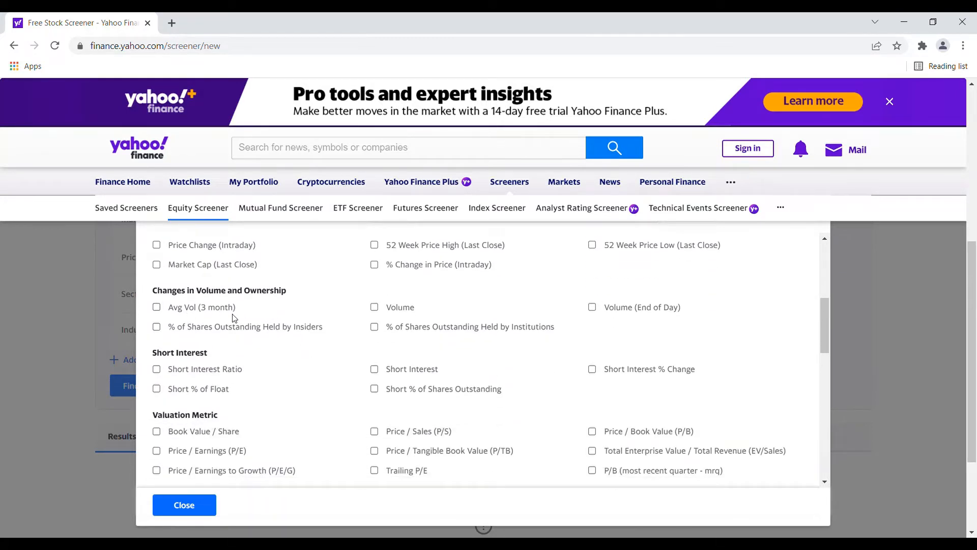
pyautogui.scroll(-1, 244, 315)
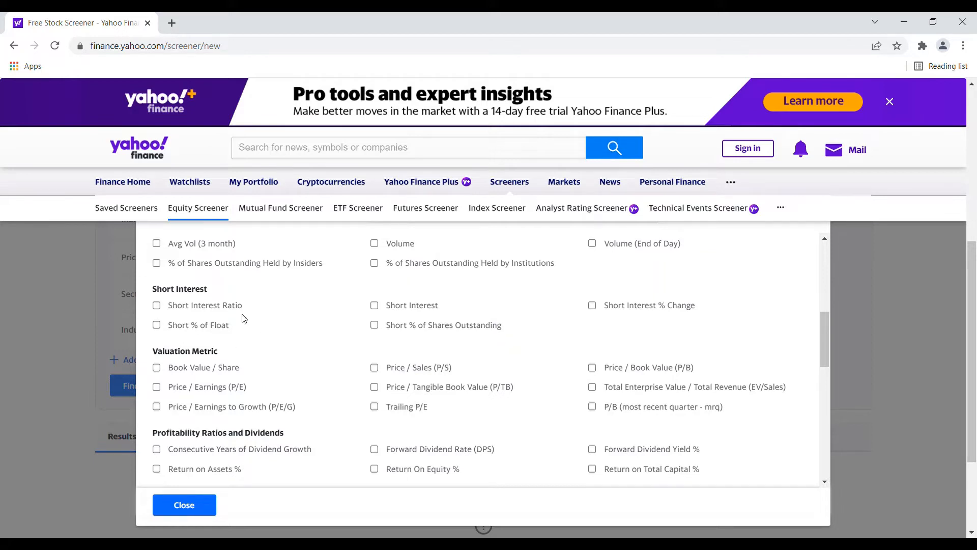
pyautogui.scroll(-1, 384, 369)
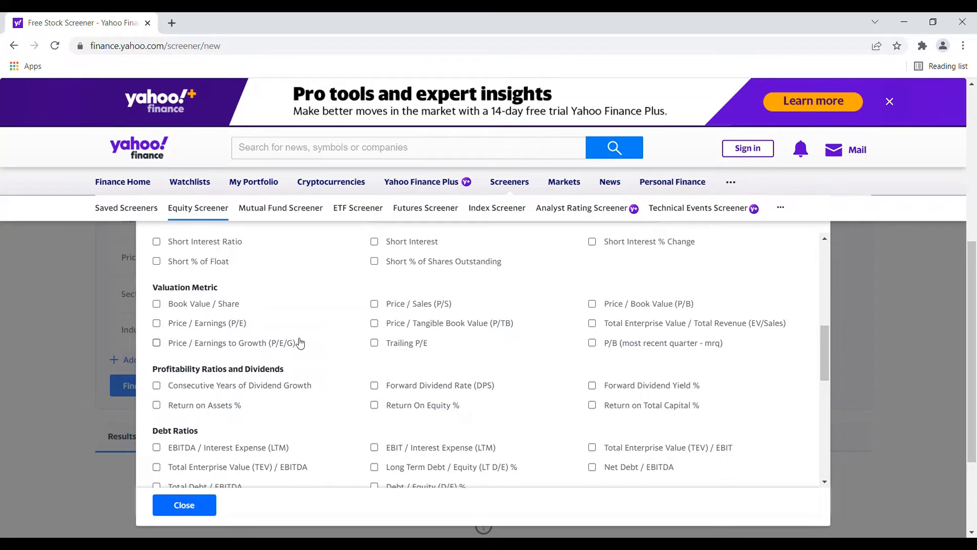
pyautogui.scroll(-1, 292, 326)
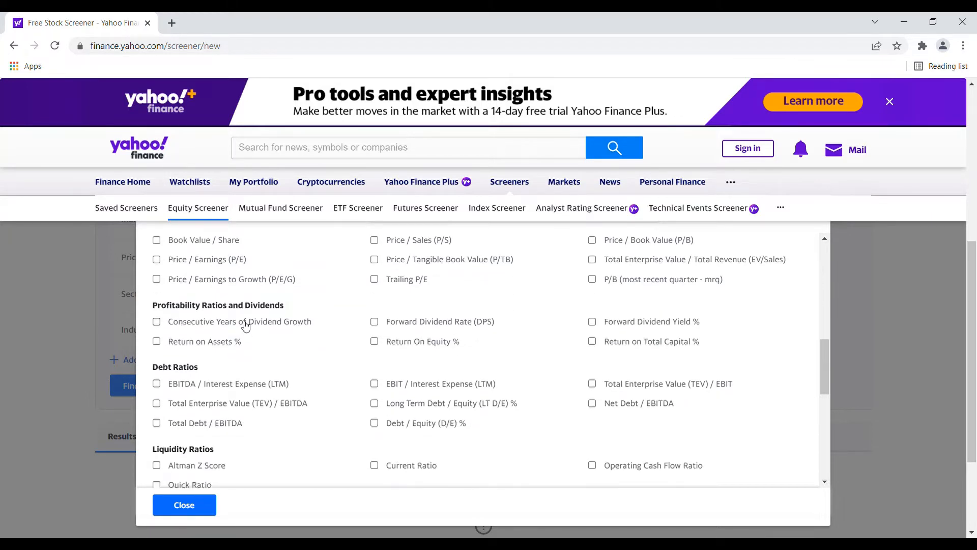
pyautogui.scroll(-1, 245, 326)
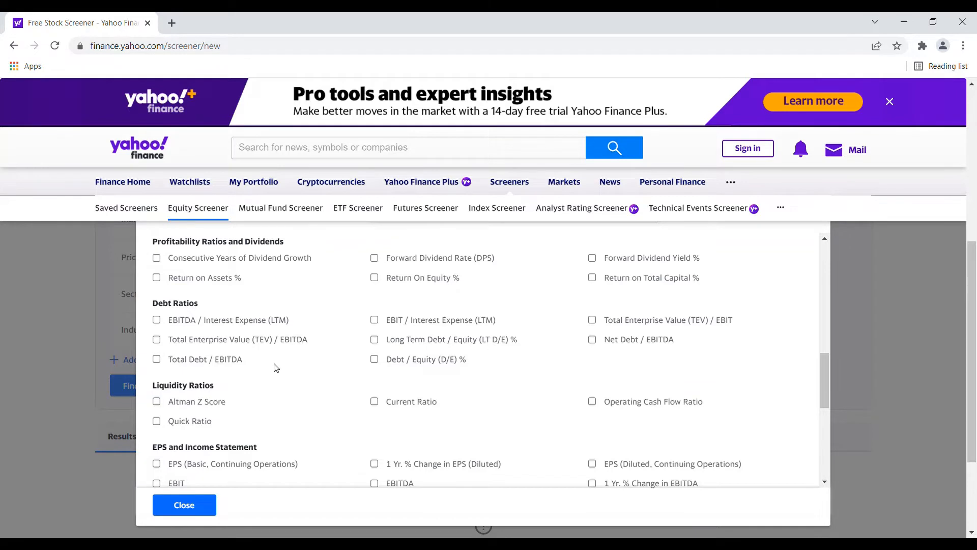
pyautogui.scroll(-3, 278, 366)
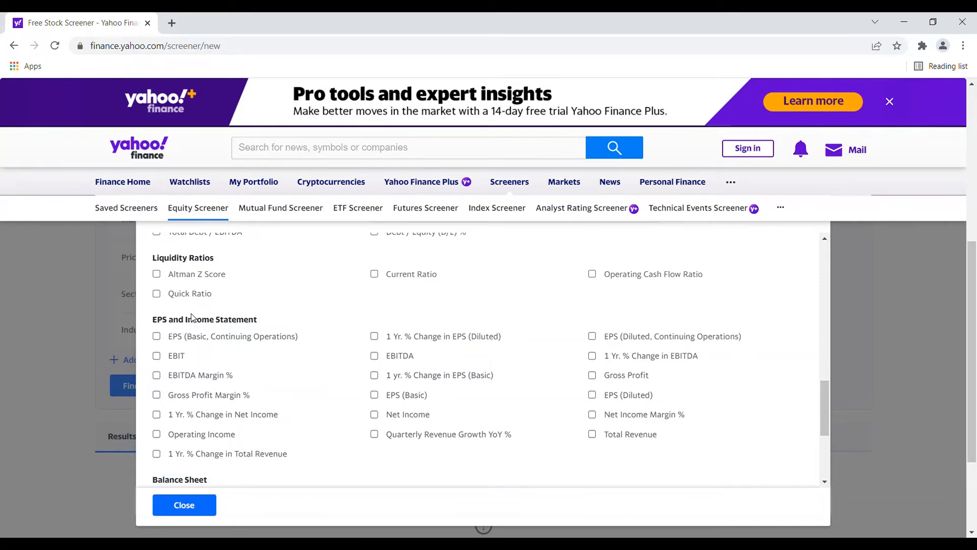
pyautogui.scroll(-1, 252, 332)
pyautogui.scroll(-1, 253, 331)
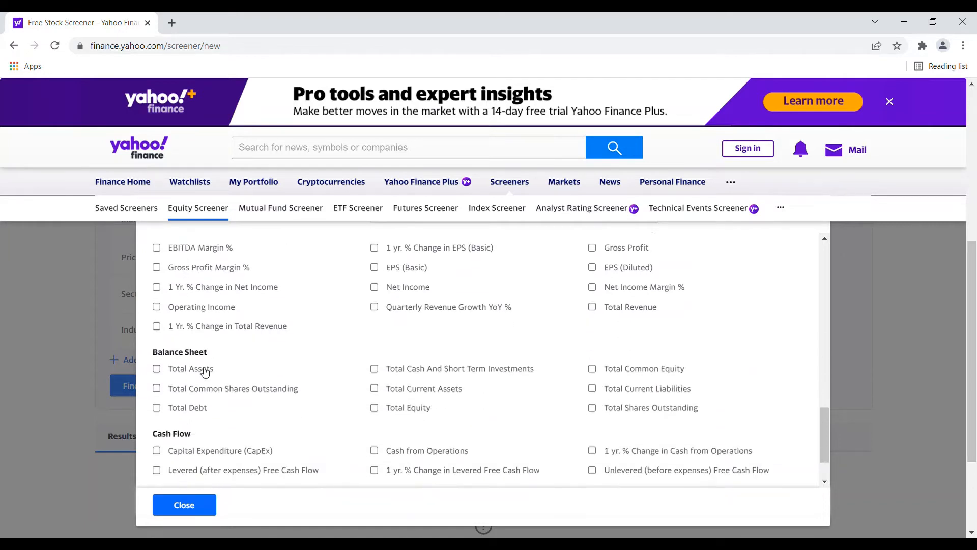
pyautogui.scroll(-1, 254, 361)
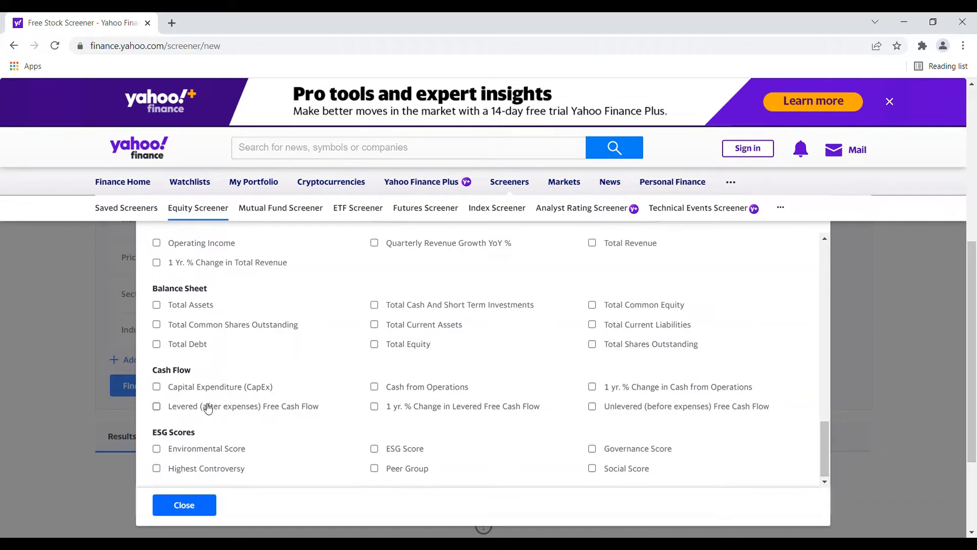
pyautogui.scroll(-1, 208, 402)
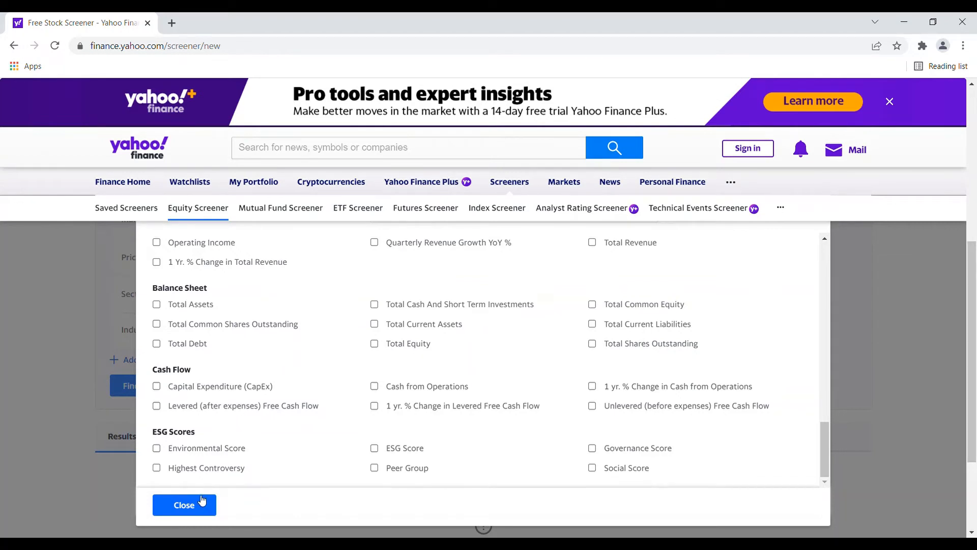
# - Add the Environmental Score filter from the ESG Scores and set it to greater than 10
pyautogui.click(205, 451)
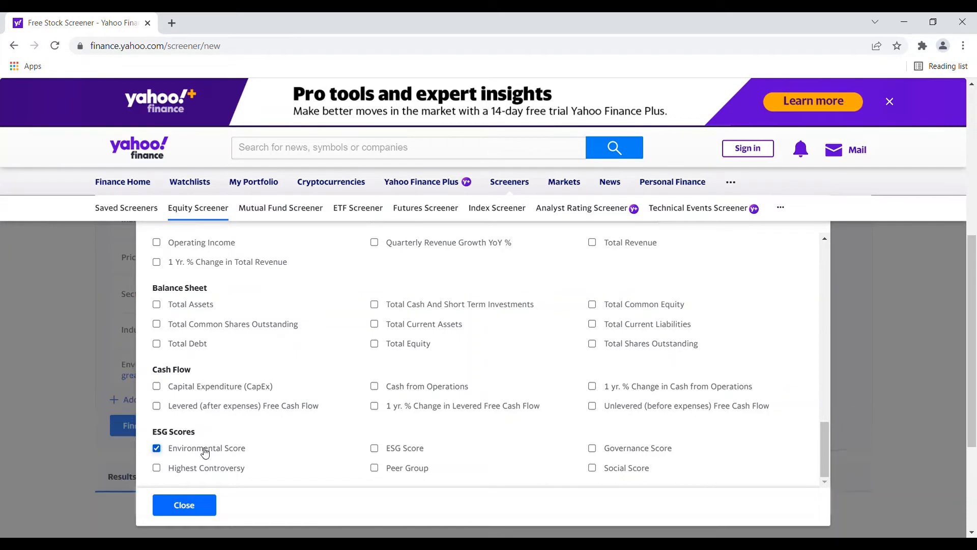
pyautogui.click(185, 505)
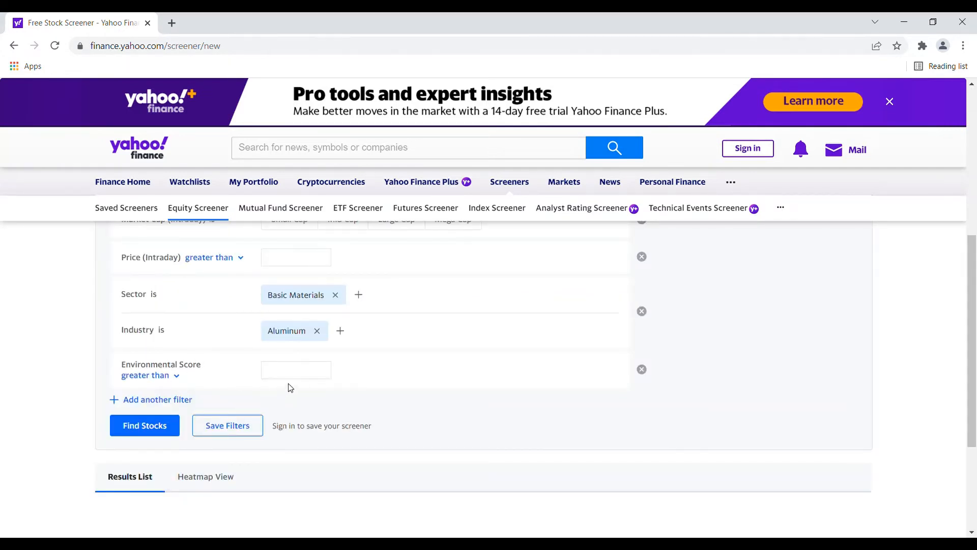
pyautogui.scroll(1, 305, 385)
pyautogui.scroll(1, 331, 342)
pyautogui.scroll(-1, 371, 354)
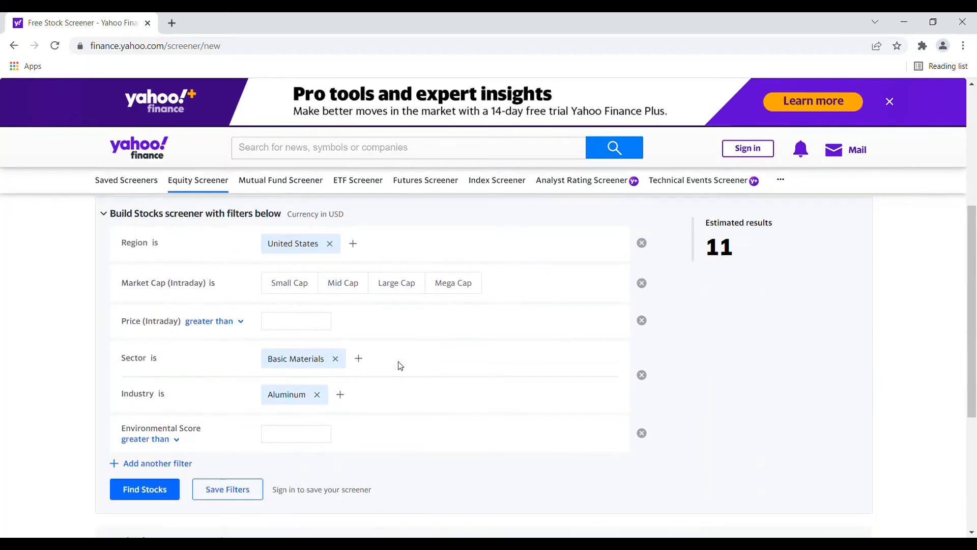
pyautogui.click(308, 437)
pyautogui.write('10')
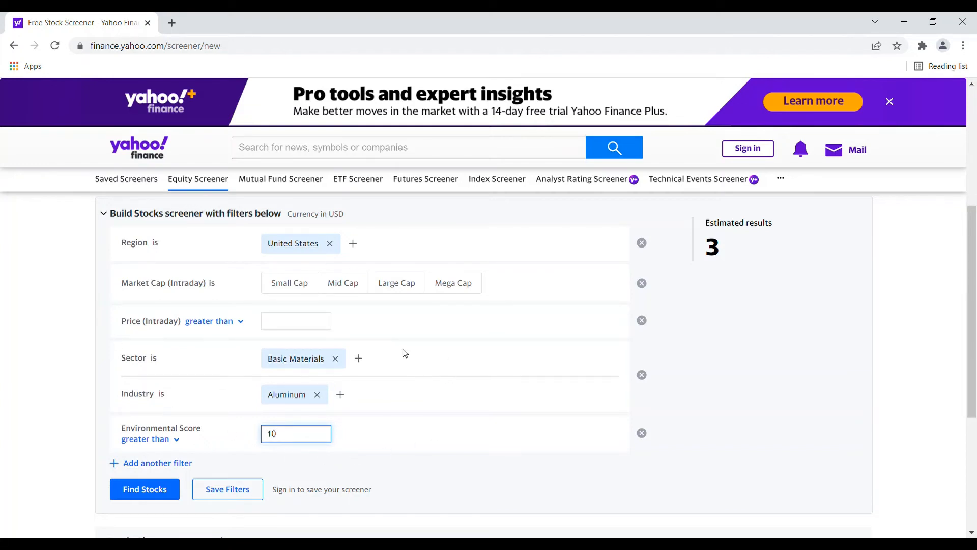
# - Find the stocks matching the filters and open the quote page of Alcoa Corporation (AA) from the results
pyautogui.scroll(-1, 407, 353)
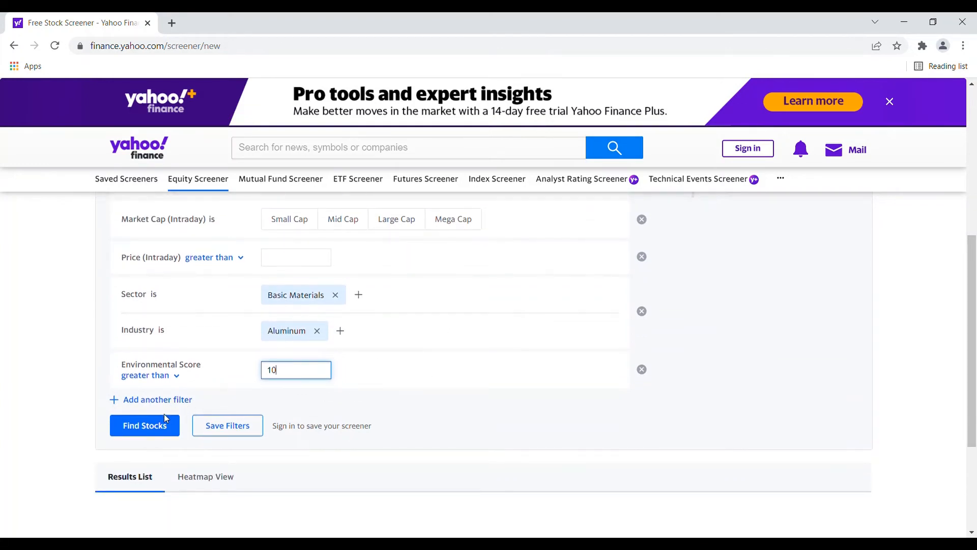
pyautogui.click(155, 429)
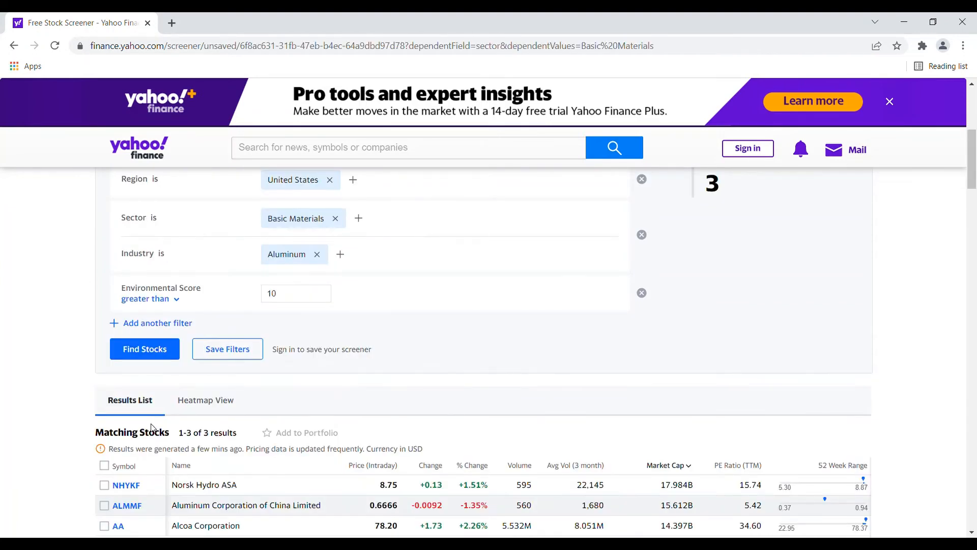
pyautogui.scroll(-2, 151, 427)
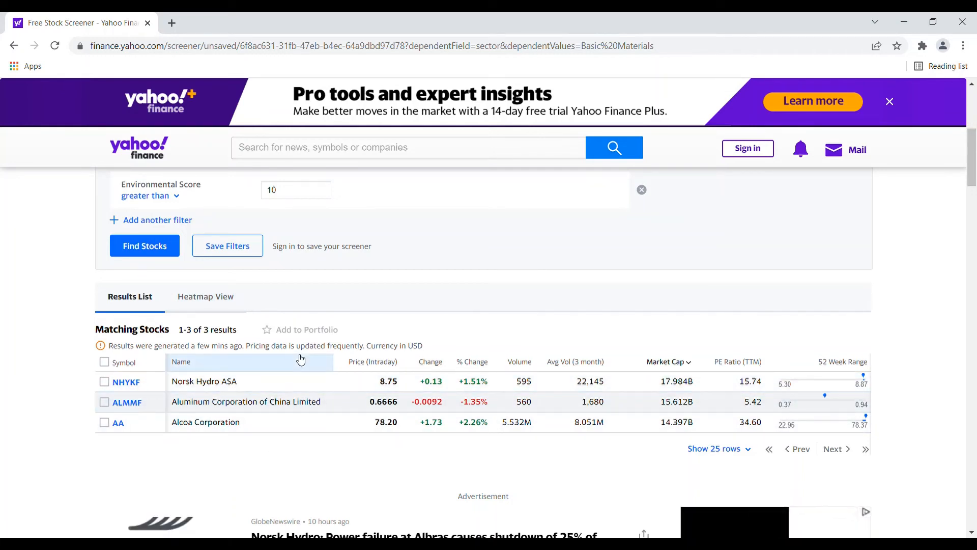
pyautogui.click(118, 422)
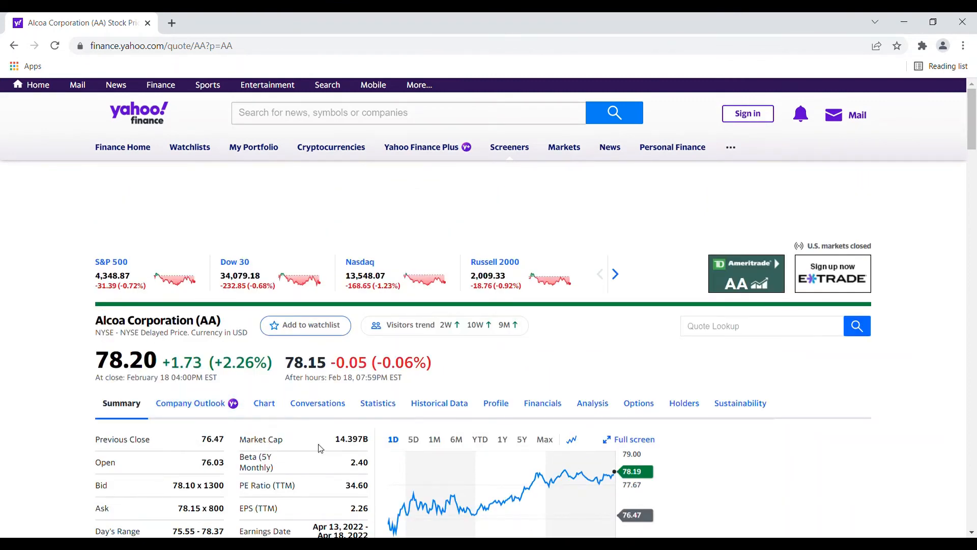
# - Return from the Alcoa Corporation quote page to the screener's list of matching stocks
pyautogui.click(20, 51)
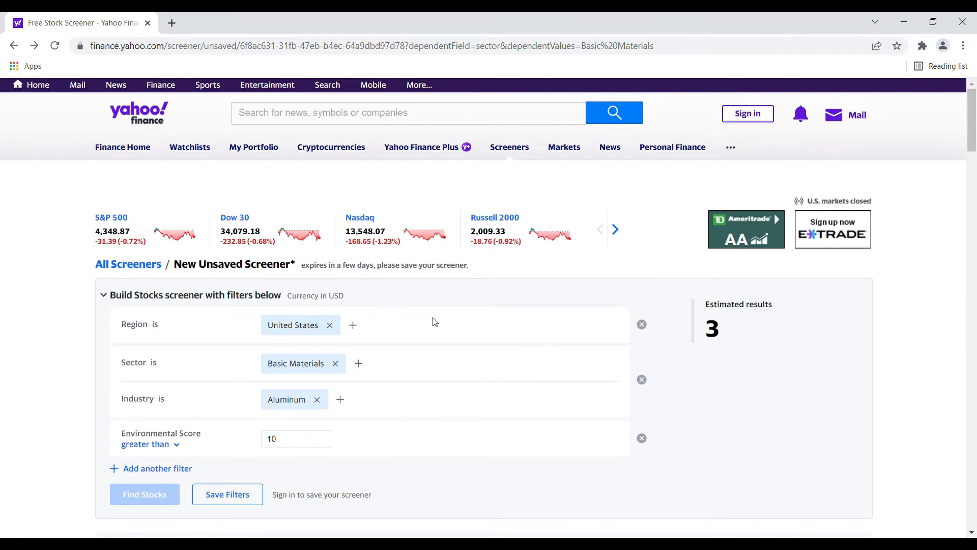
pyautogui.scroll(-3, 442, 327)
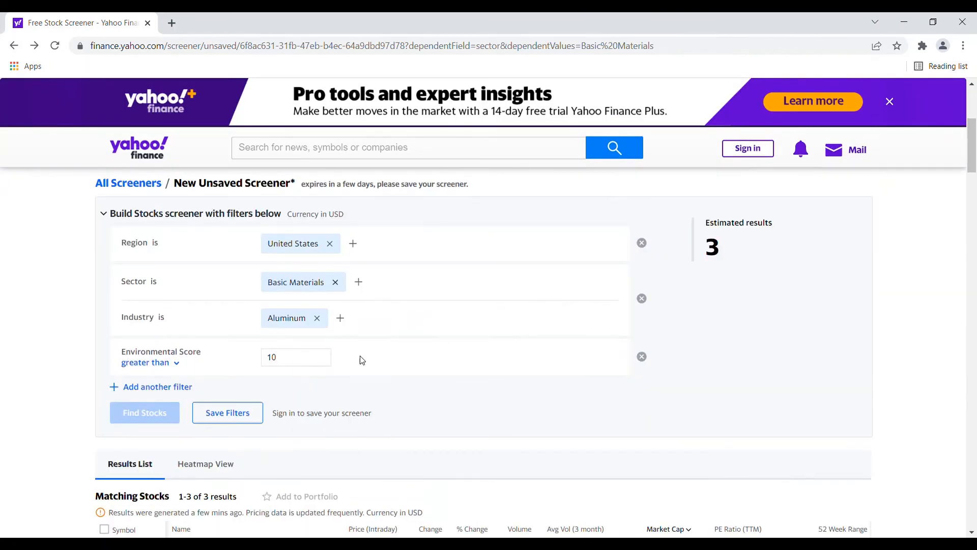
pyautogui.scroll(-2, 360, 359)
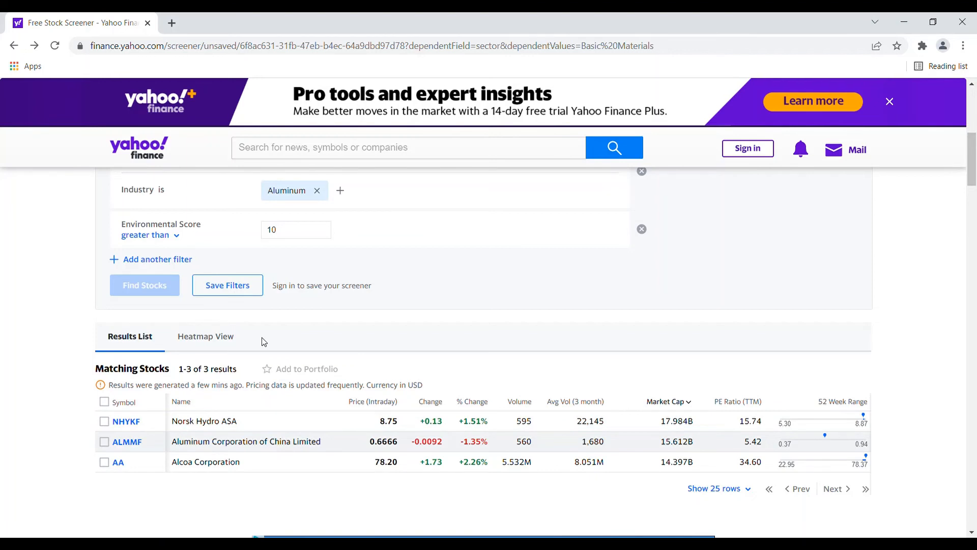
# - Show the matching aluminum stocks as a heatmap and examine its tiles, sized by market cap and colored by 1 day % change
pyautogui.click(204, 346)
pyautogui.scroll(-2, 203, 347)
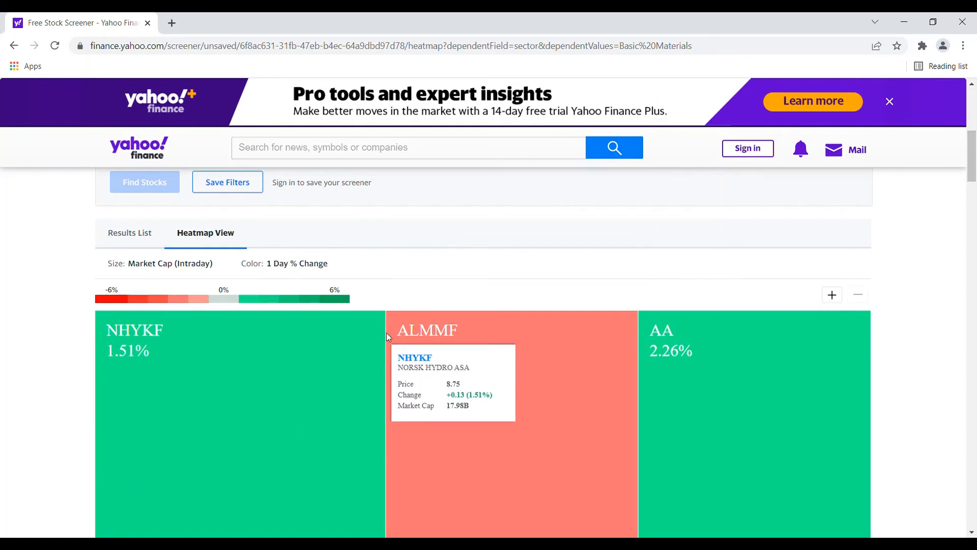
pyautogui.scroll(-3, 417, 356)
pyautogui.scroll(1, 468, 336)
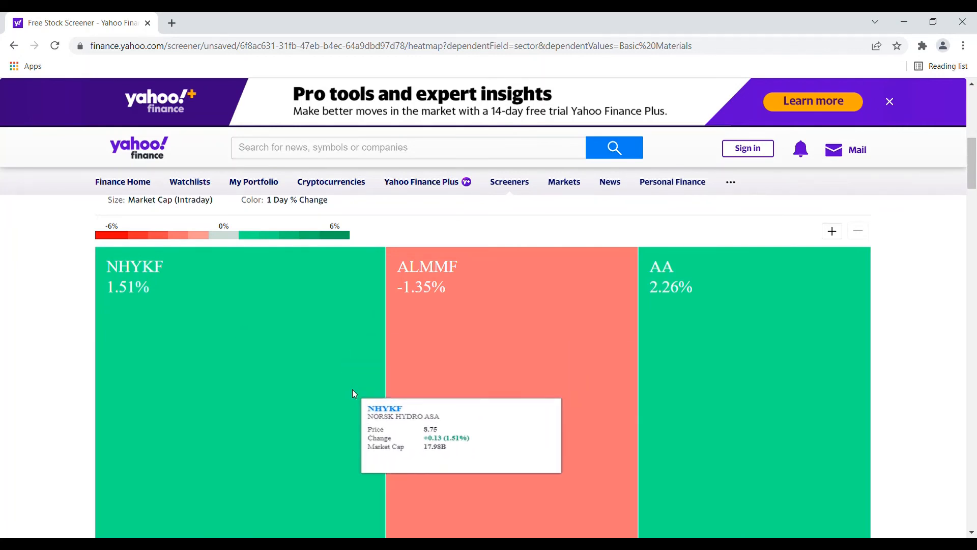
pyautogui.scroll(1, 356, 390)
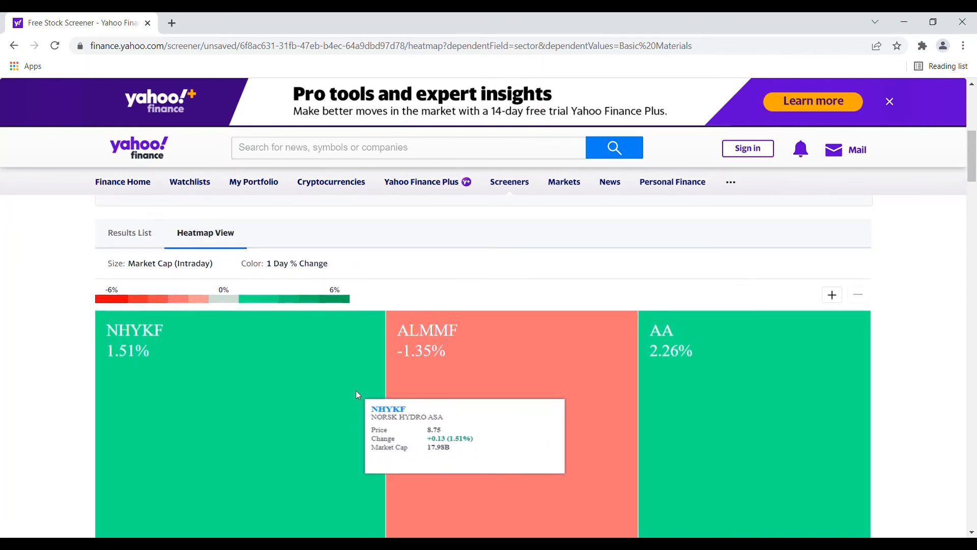